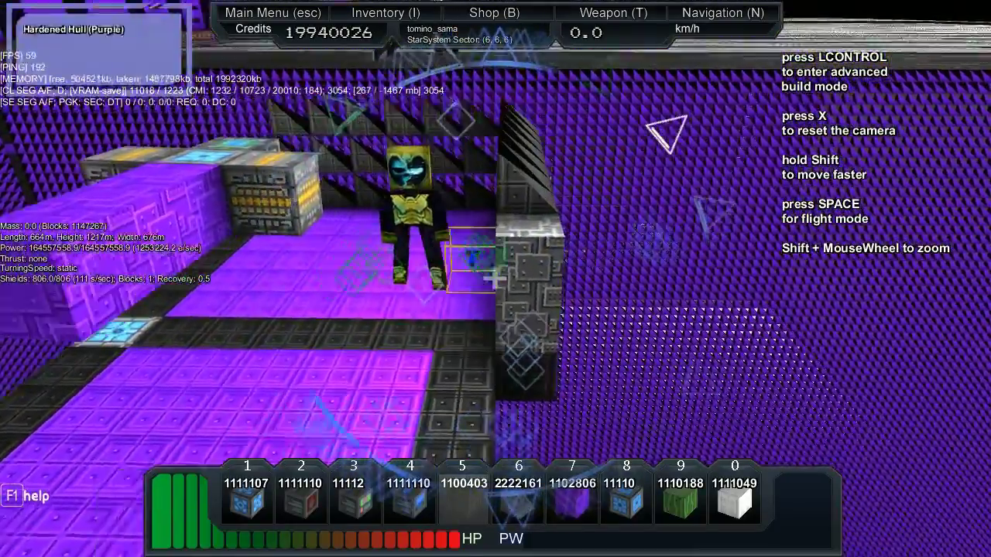
# - Place five grey Hardened Hull Corner spikes along the front row and wall edge
pyautogui.press('3')
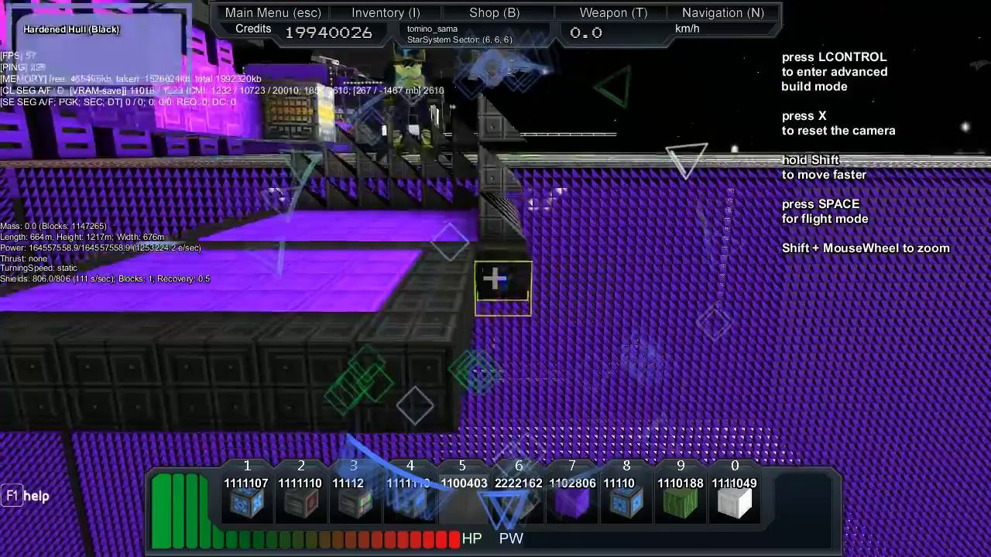
pyautogui.press('7')
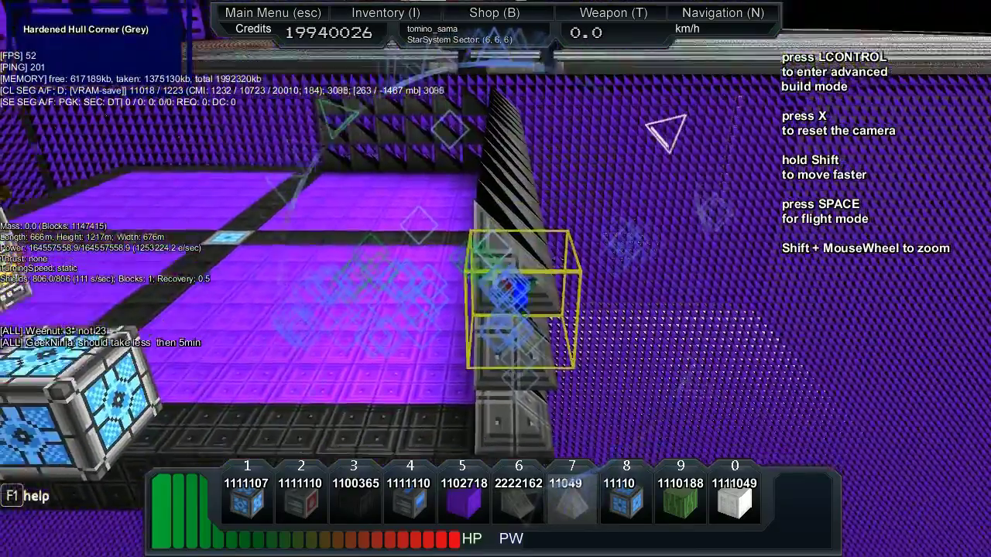
pyautogui.click(495, 278)
pyautogui.click(495, 279)
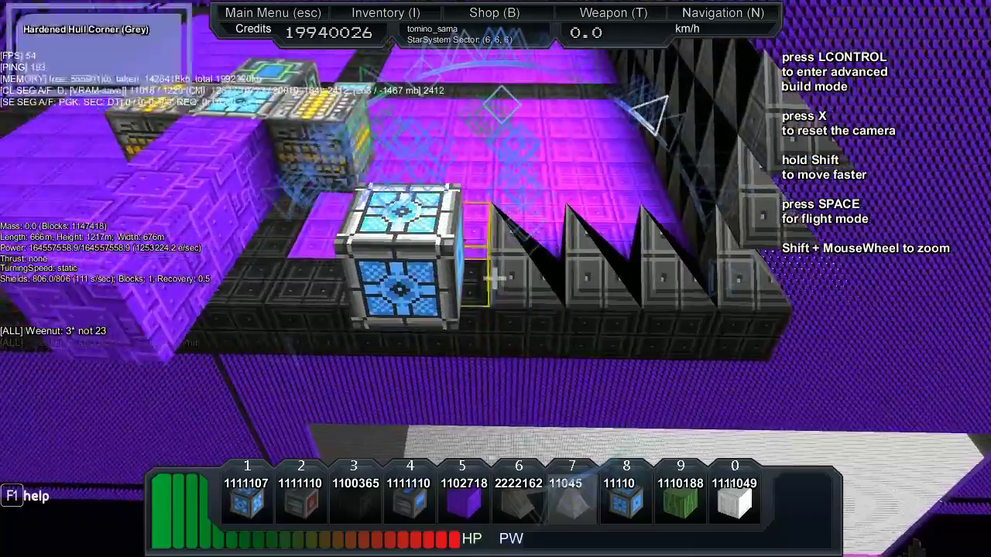
pyautogui.click(495, 278)
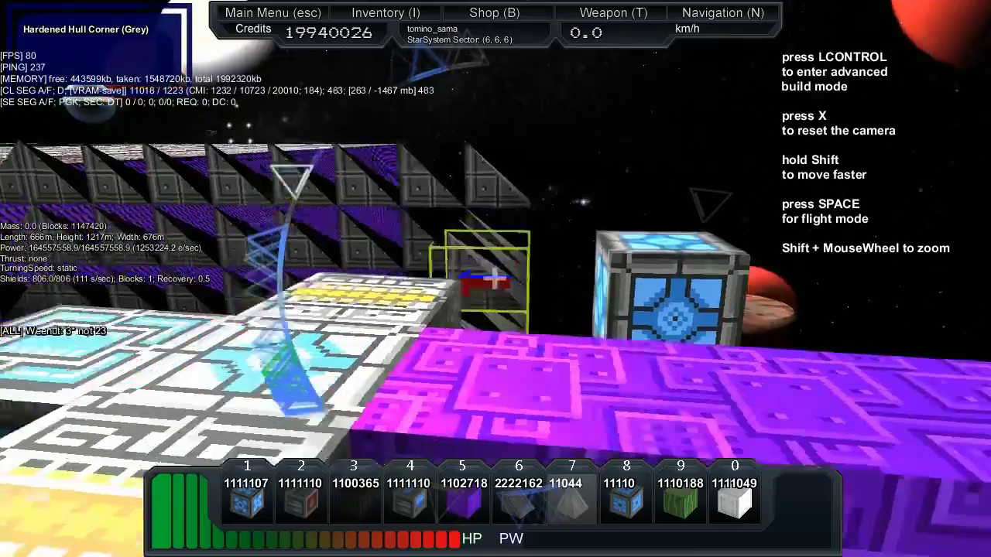
pyautogui.click(496, 279)
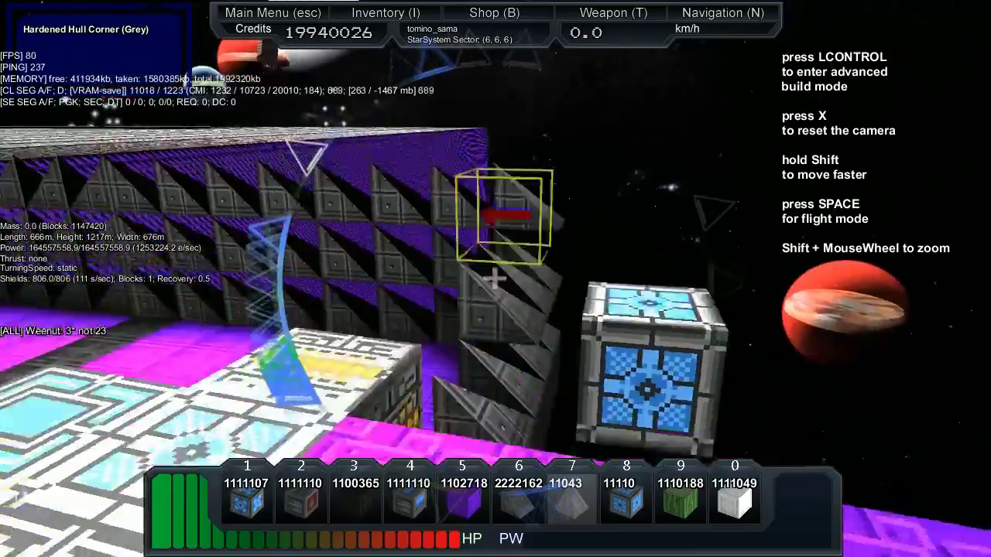
pyautogui.click(496, 278)
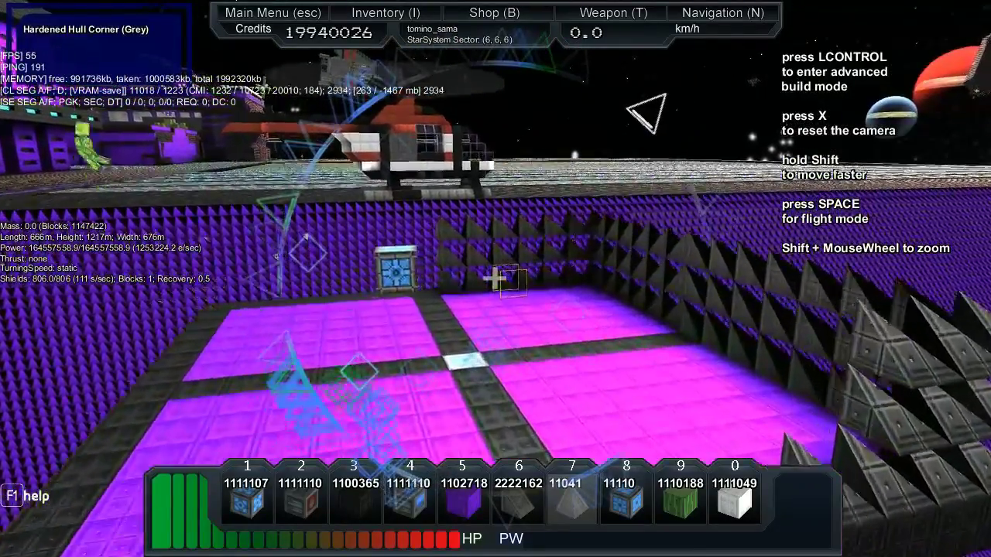
pyautogui.press('r')
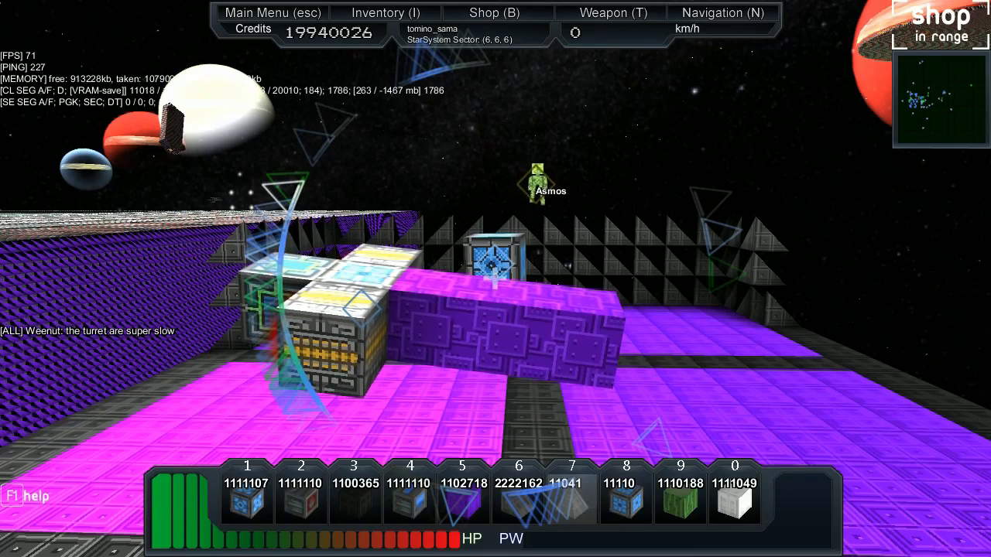
# - Remove the purple hull block ahead, then hide the HUD for a clean view
pyautogui.click(493, 277)
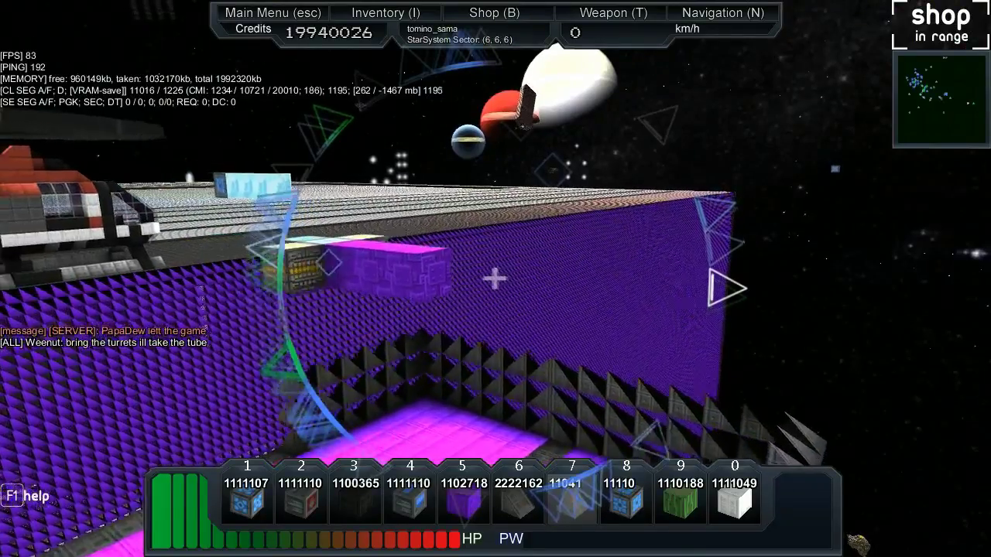
pyautogui.press('F1')
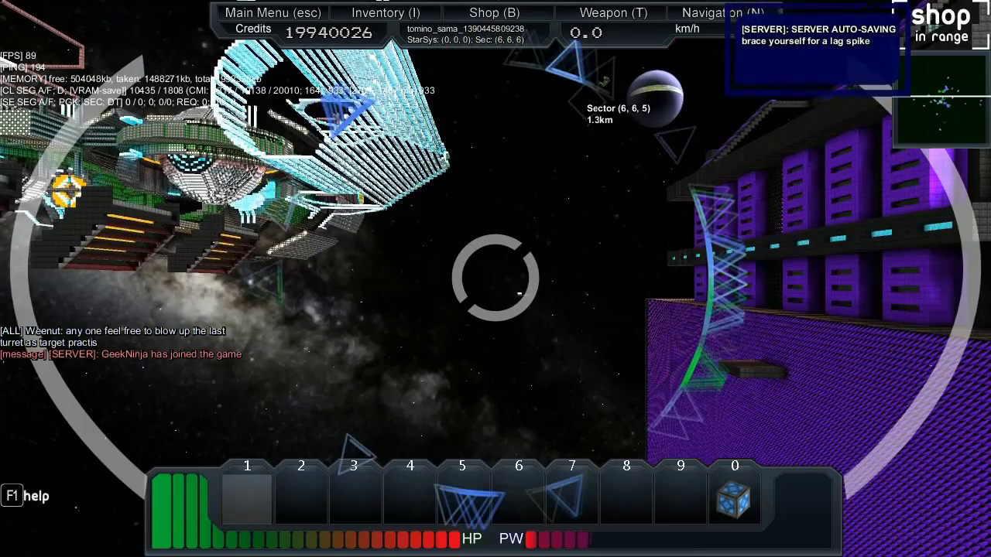
# - View the green-and-grey block ship in third person and start it moving forward
pyautogui.press('w')
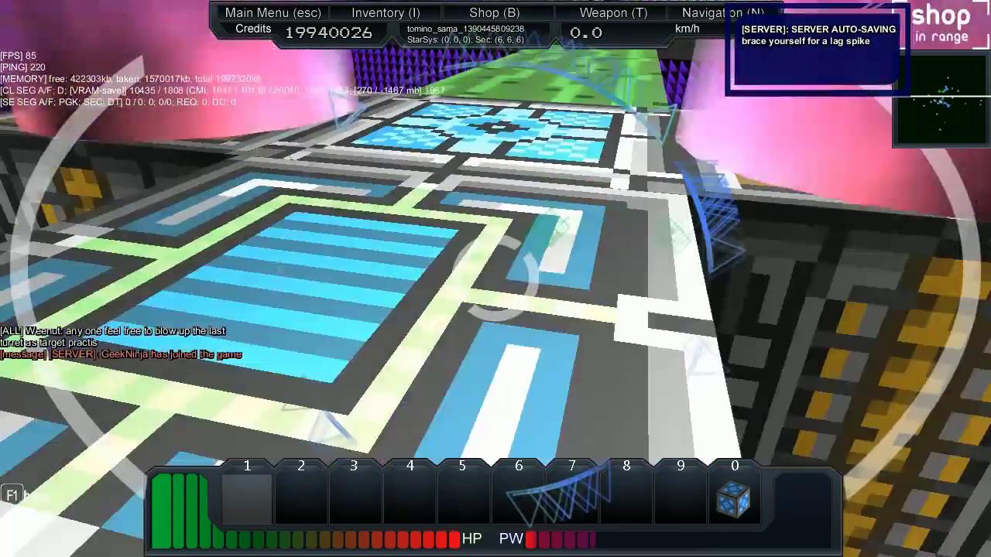
pyautogui.scroll(-5, 495, 279)
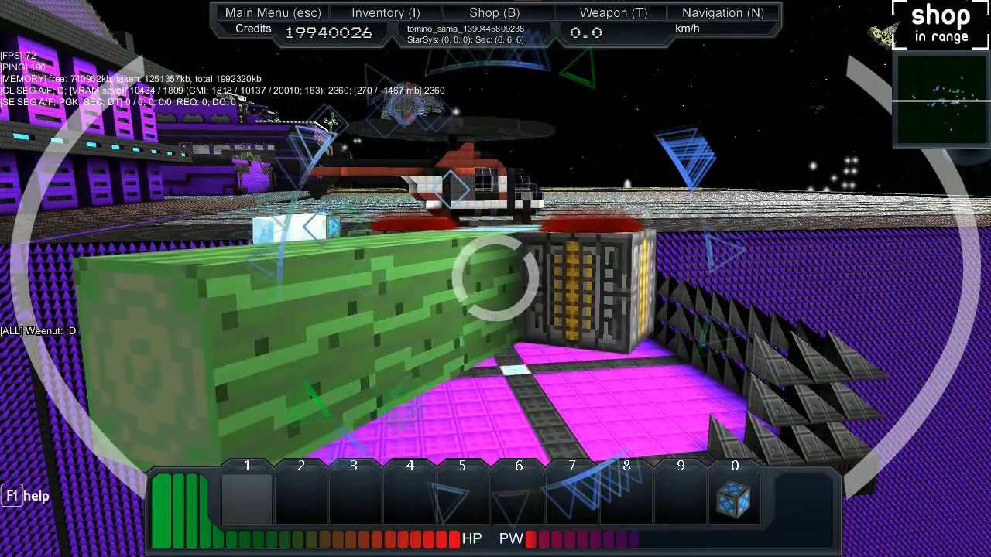
pyautogui.press('w')
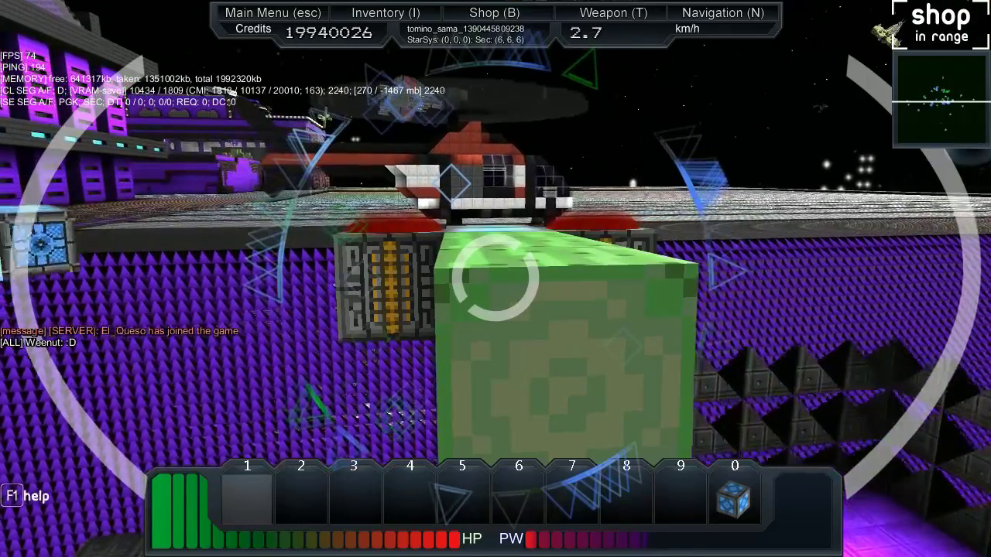
# - Brake the small ship, then accelerate it over the wall toward the purple station
pyautogui.press('w')
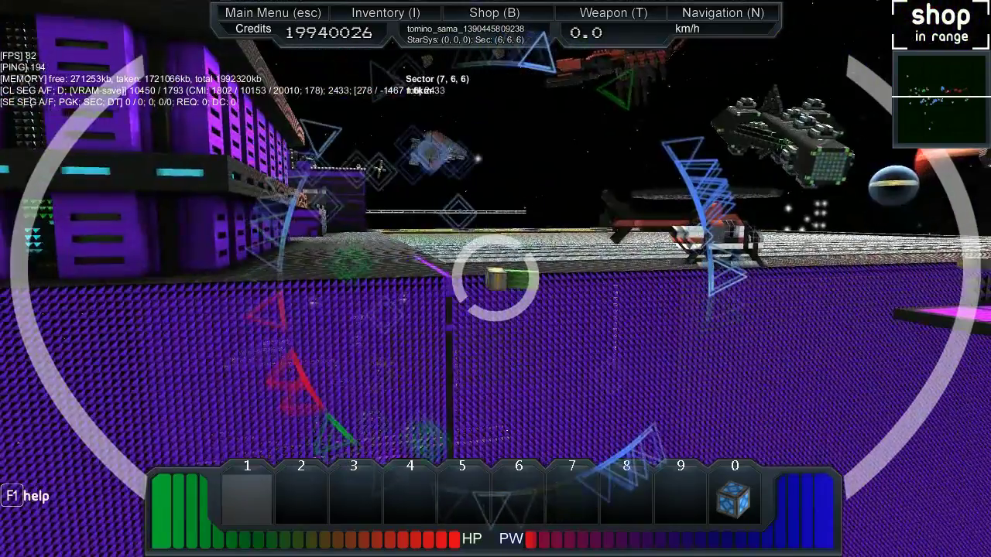
pyautogui.press('w')
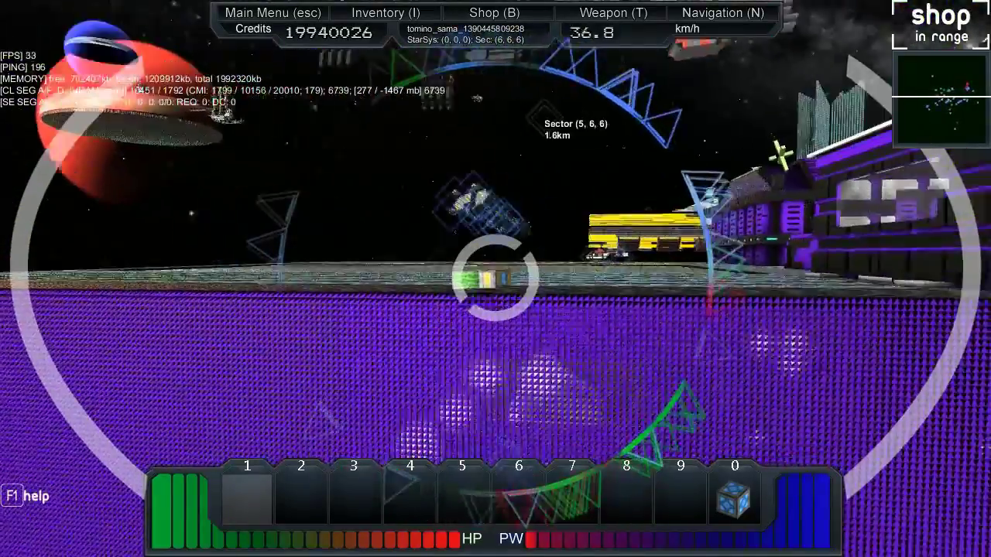
# - Slow the ship near the station and place a green block above the block row
pyautogui.press('w')
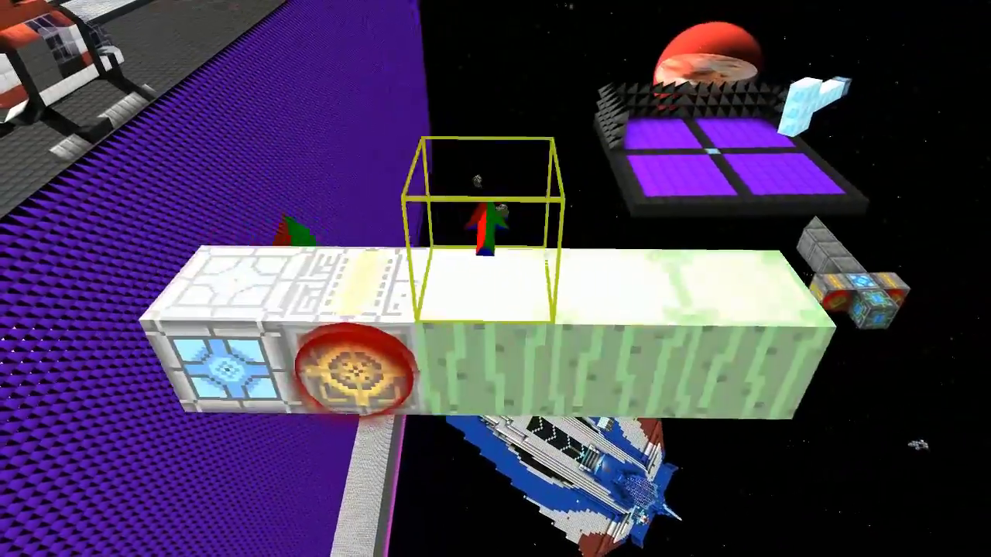
pyautogui.click(483, 232)
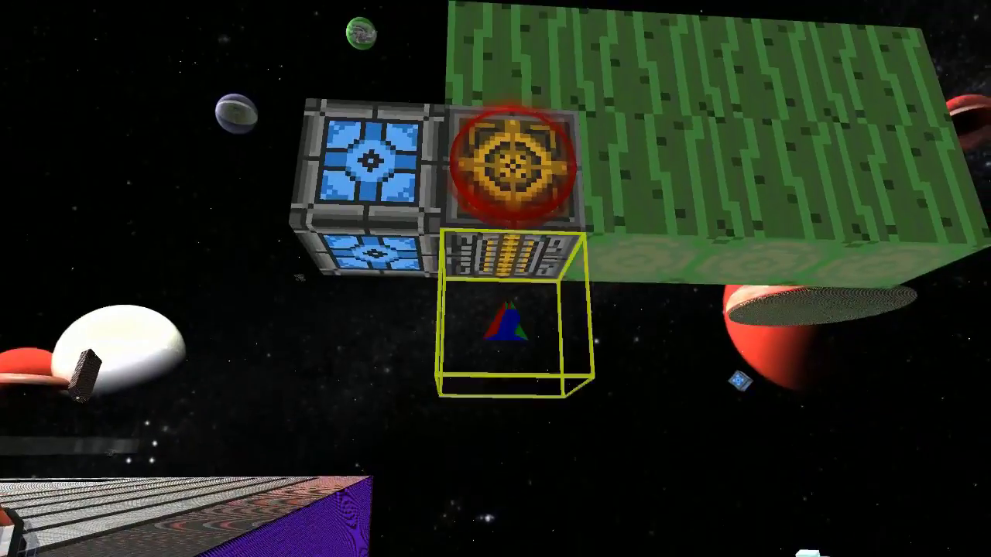
# - Add two more green blocks to the slab next to the ship core
pyautogui.rightClick(507, 321)
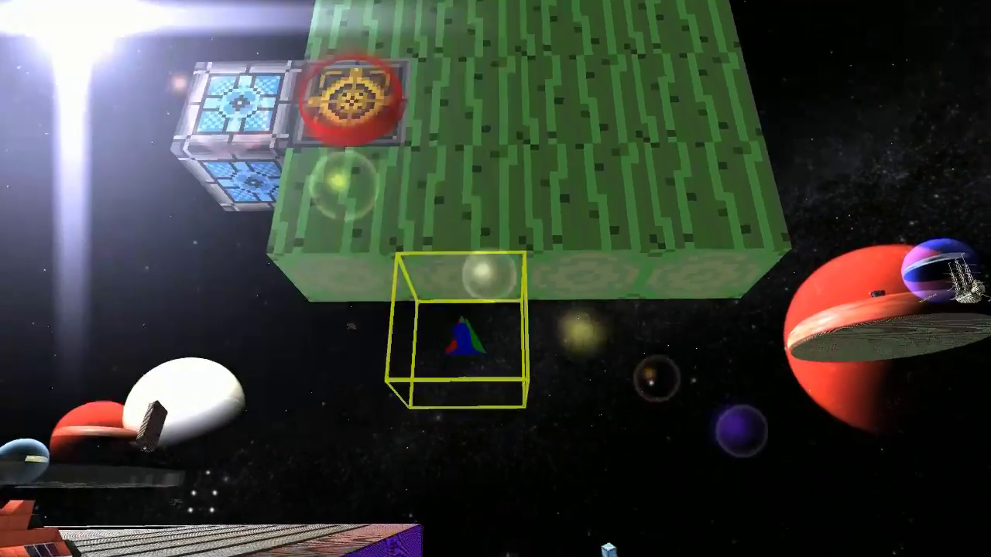
pyautogui.rightClick(456, 328)
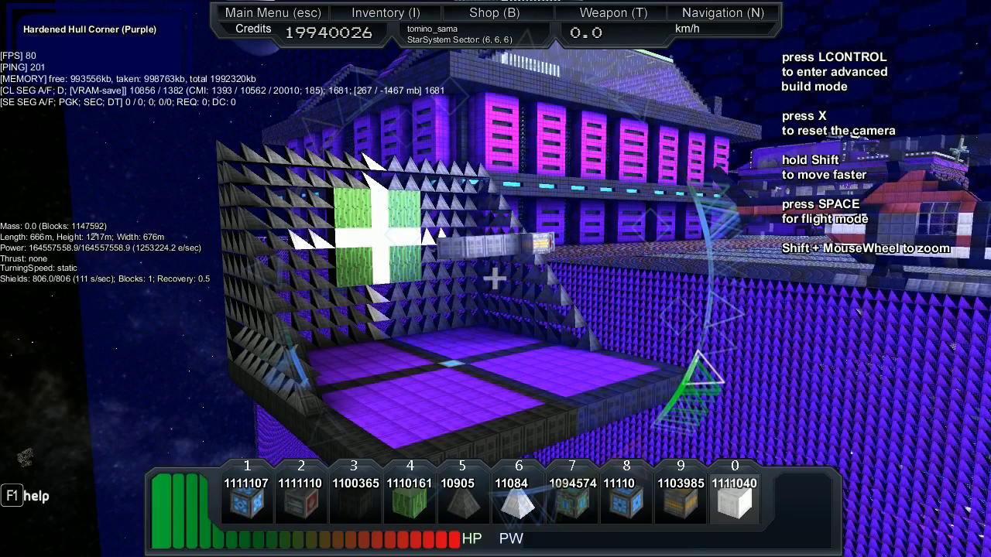
# - Switch to advanced build mode with symmetry options
pyautogui.press('ctrl')
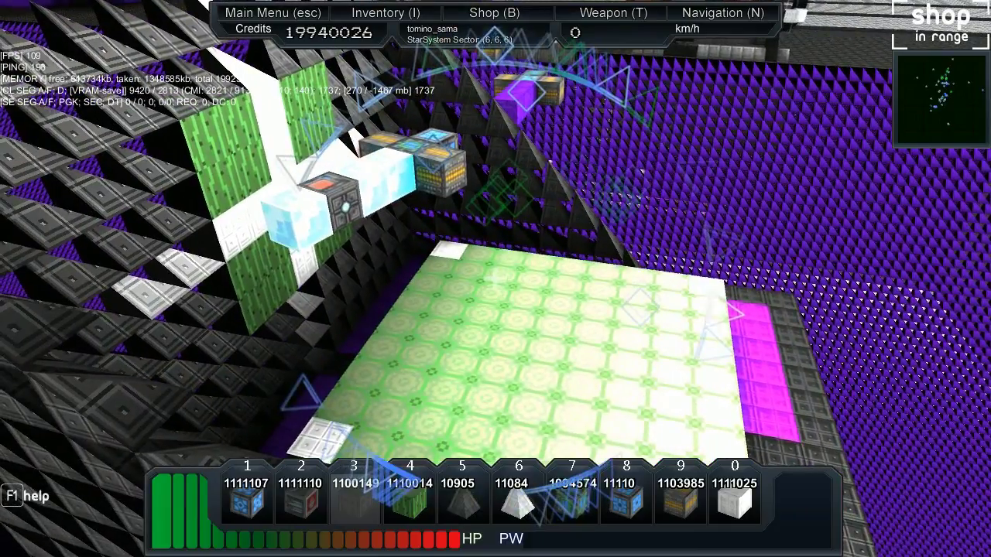
pyautogui.press('w')
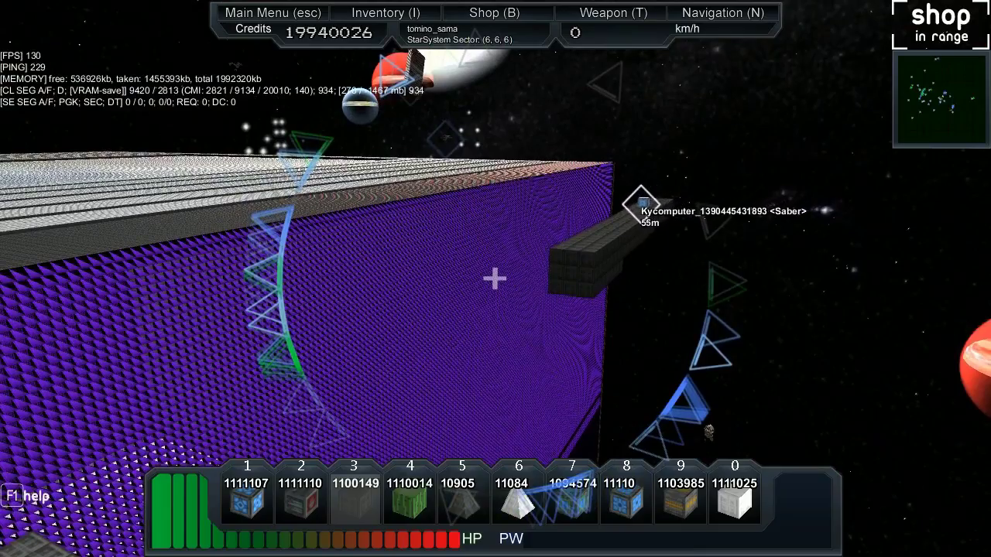
# - Hide the HUD and fly toward the purple wall and green floor
pyautogui.press('F1')
pyautogui.press('w')
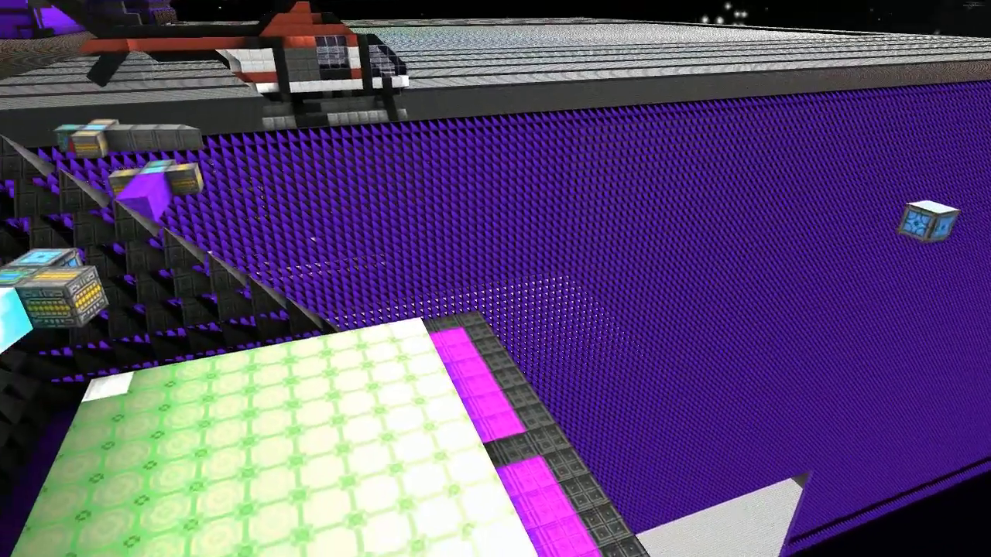